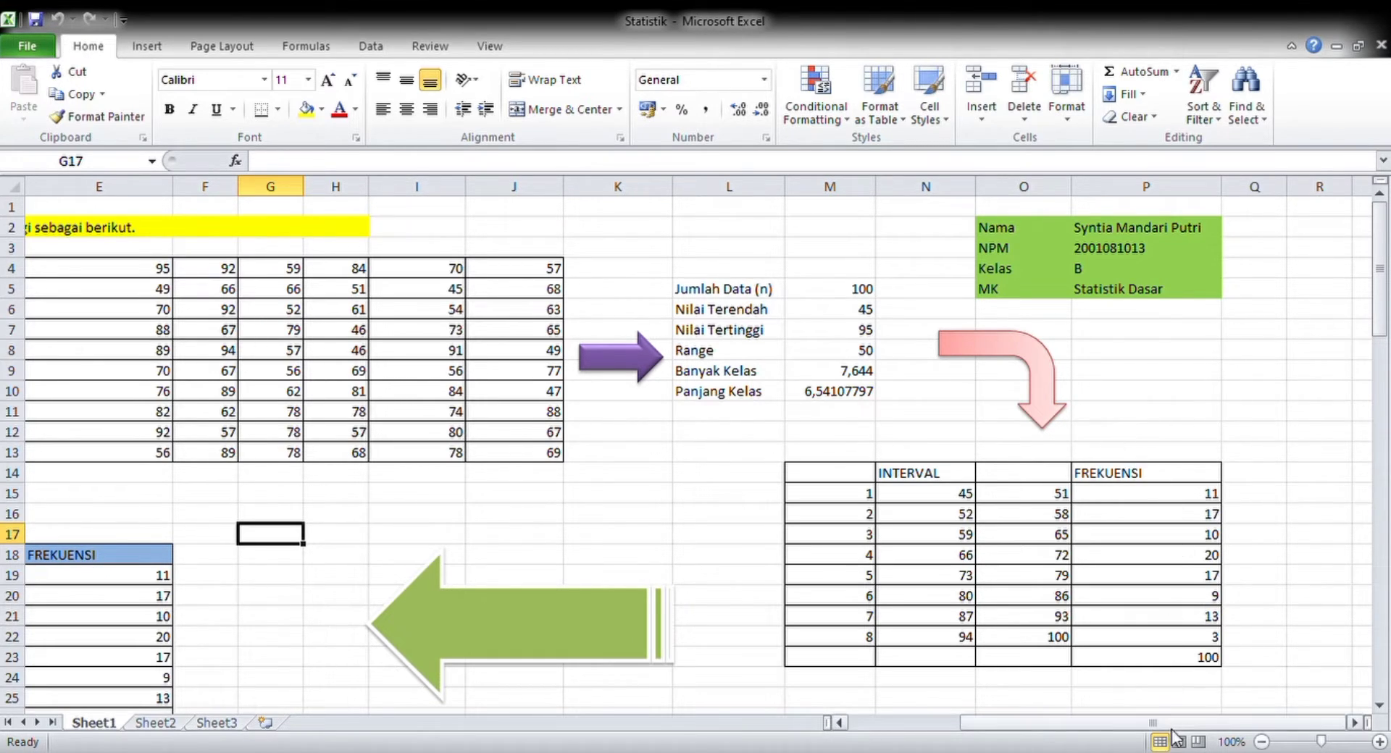
Step: Inspect the formulas behind the data count, lowest value, highest value, range and number of classes in M5 to M9
{"action": "left_click_drag", "start_coordinate": [1157, 723], "coordinate": [1045, 722]}
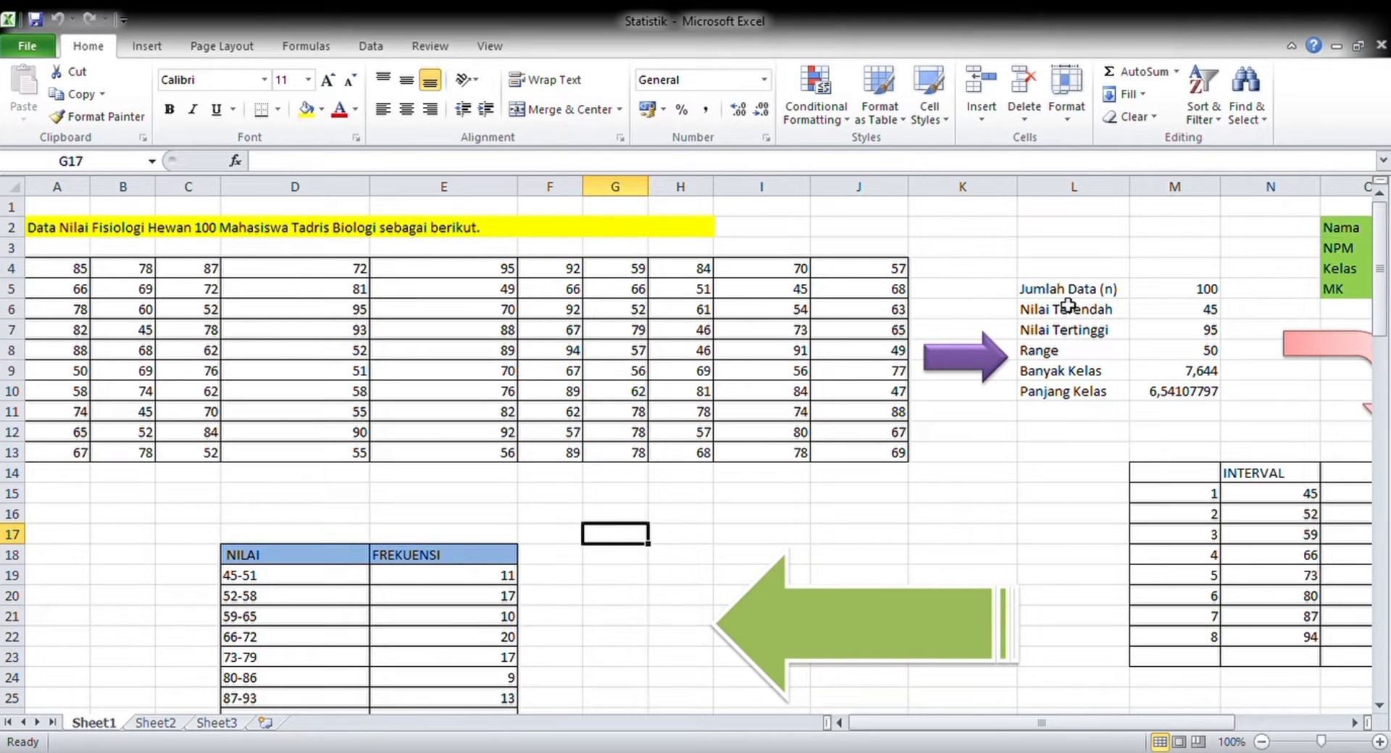
{"action": "left_click", "coordinate": [1167, 298]}
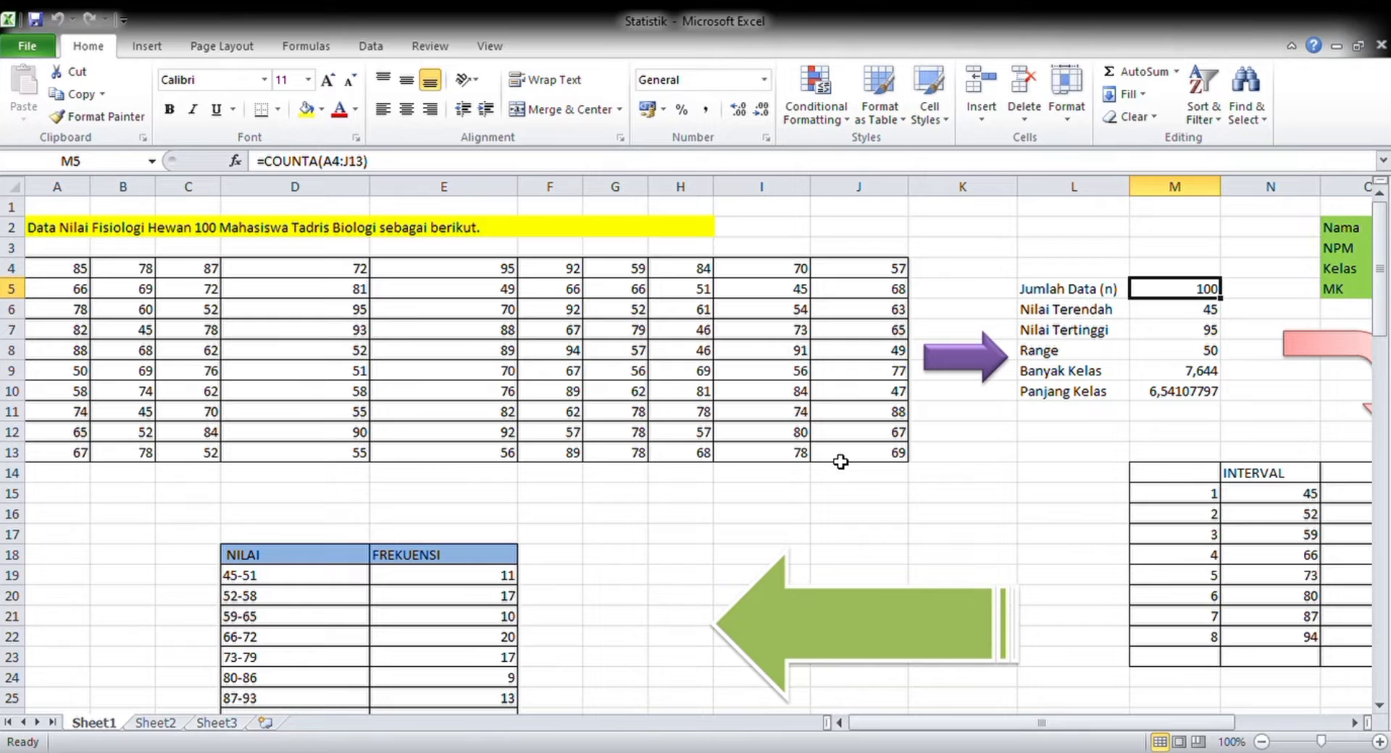
{"action": "left_click", "coordinate": [1162, 322]}
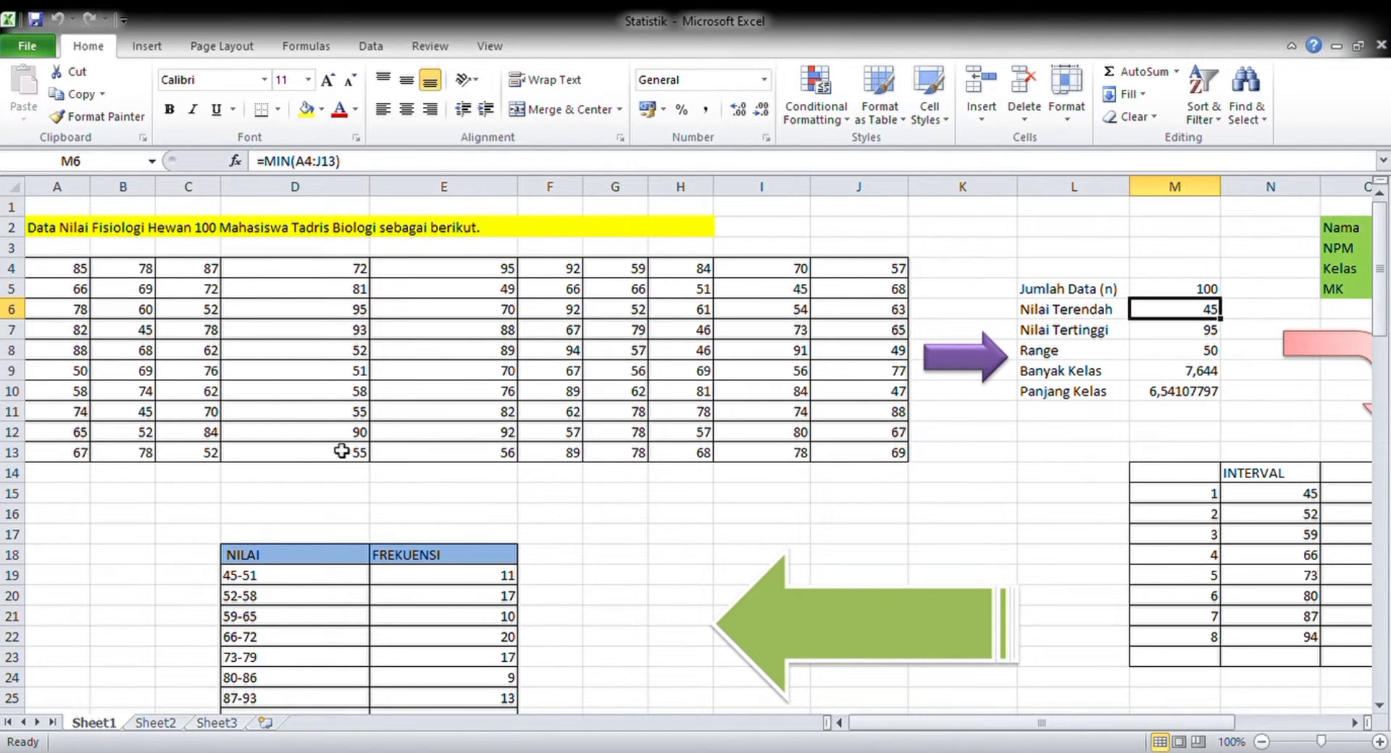
{"action": "left_click", "coordinate": [1173, 334]}
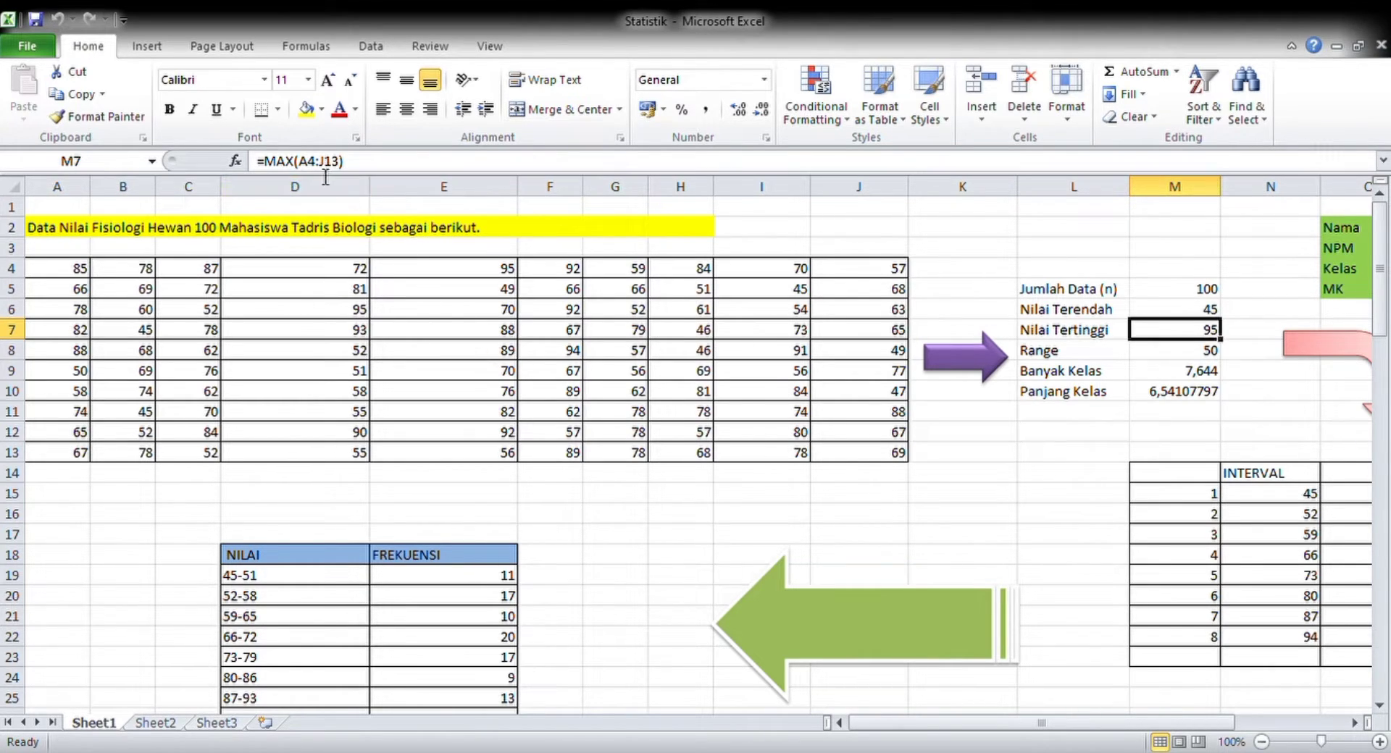
{"action": "left_click", "coordinate": [1153, 355]}
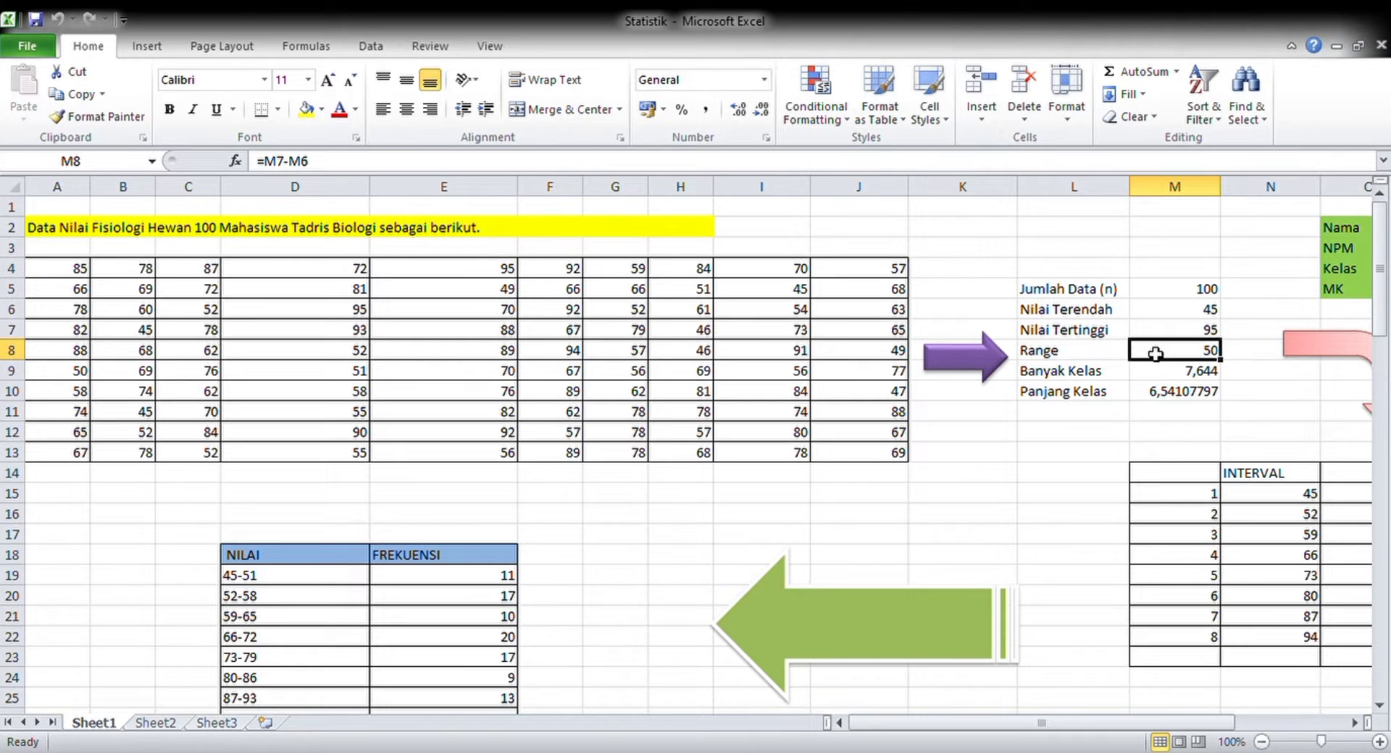
{"action": "left_click", "coordinate": [1158, 379]}
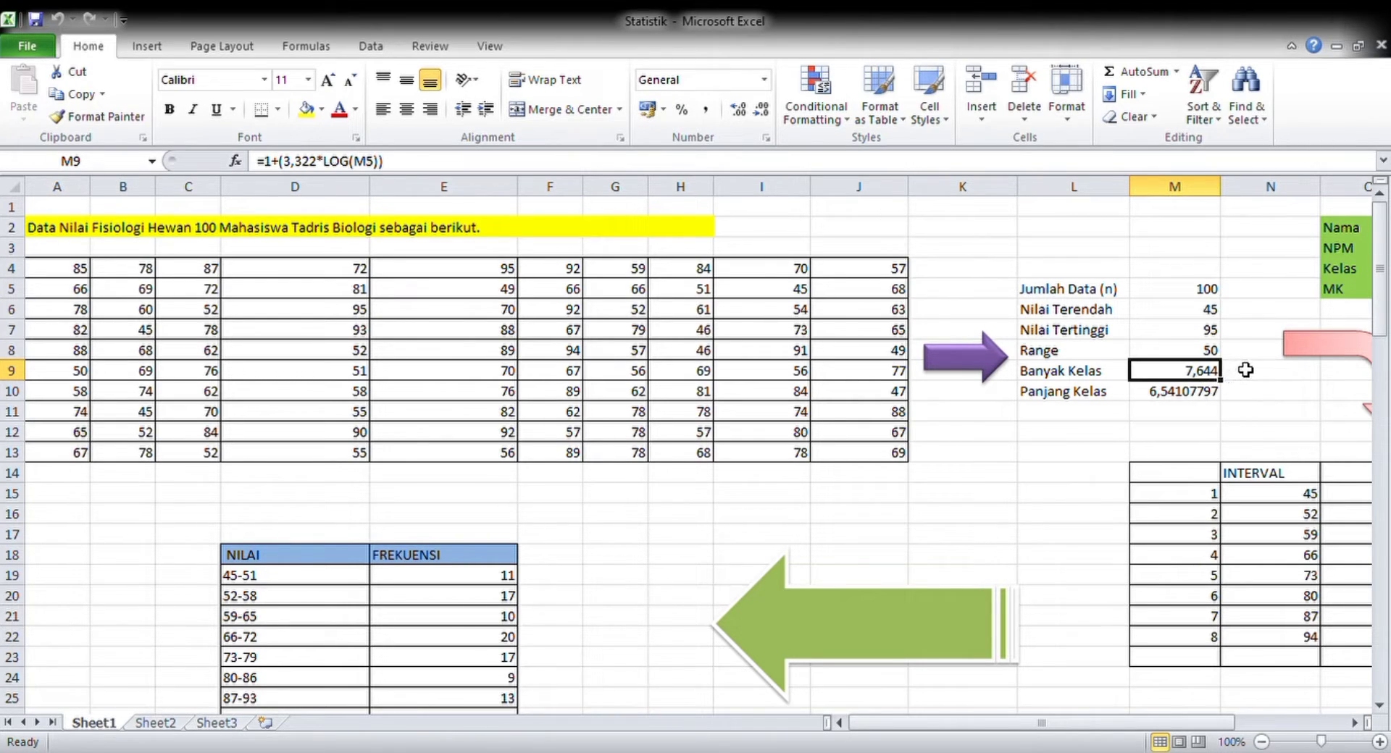
Step: Examine the Panjang Kelas formula in M10 together with the Range and Banyak Kelas cells it refers to
{"action": "key", "text": "Down"}
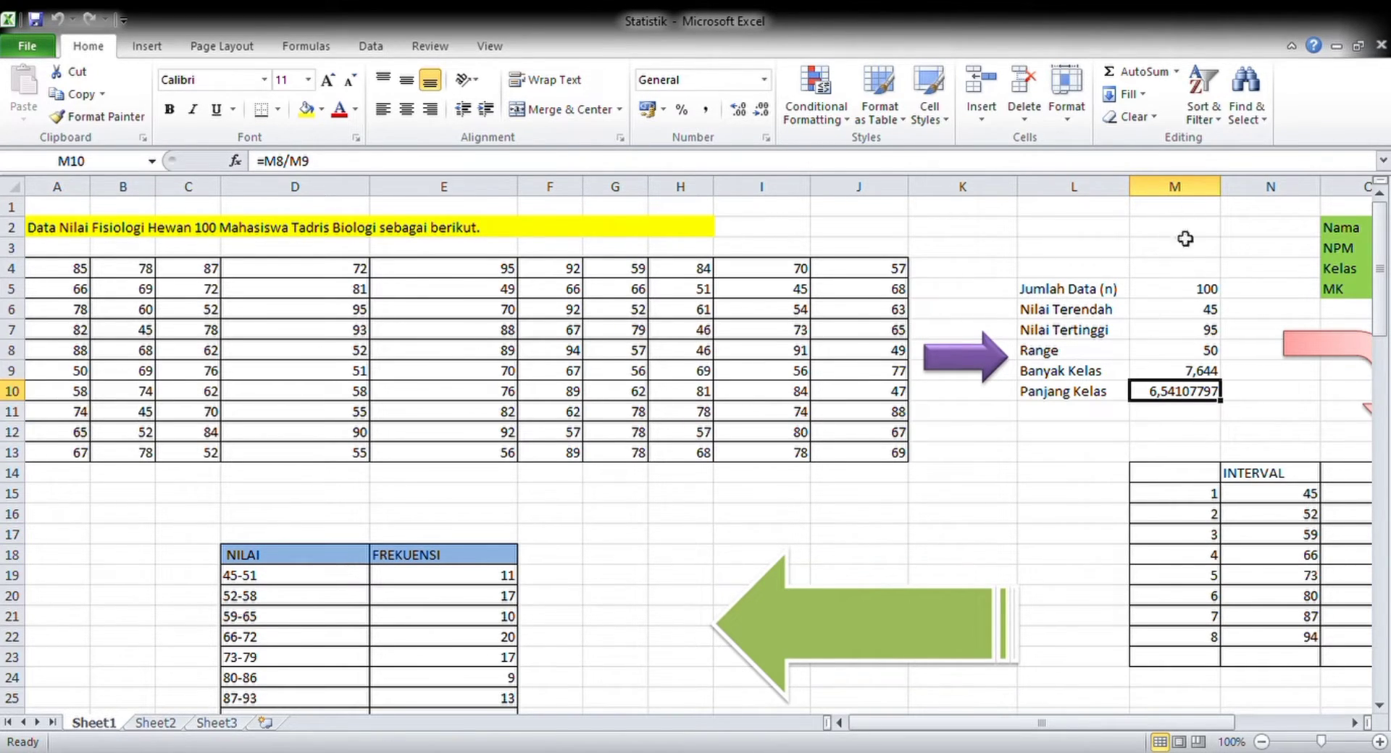
{"action": "left_click", "coordinate": [1168, 356]}
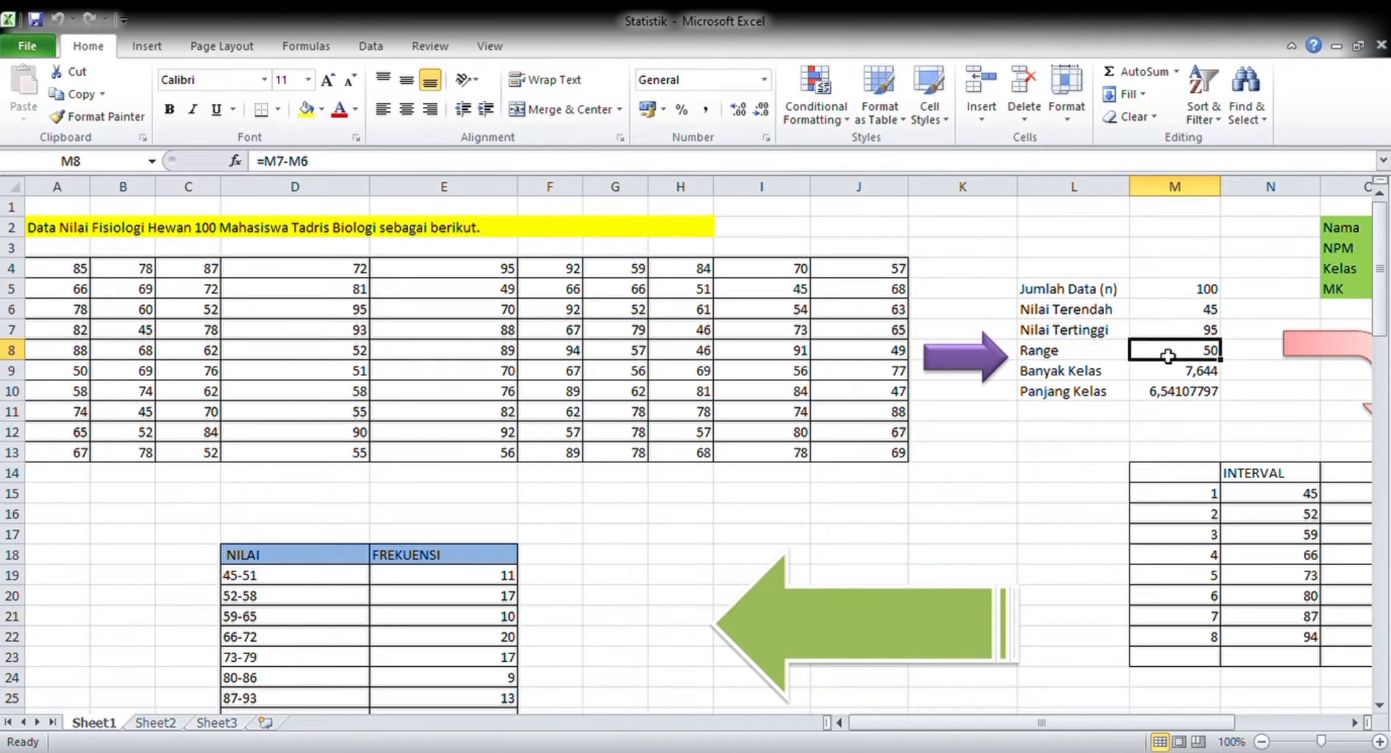
{"action": "left_click", "coordinate": [1147, 391]}
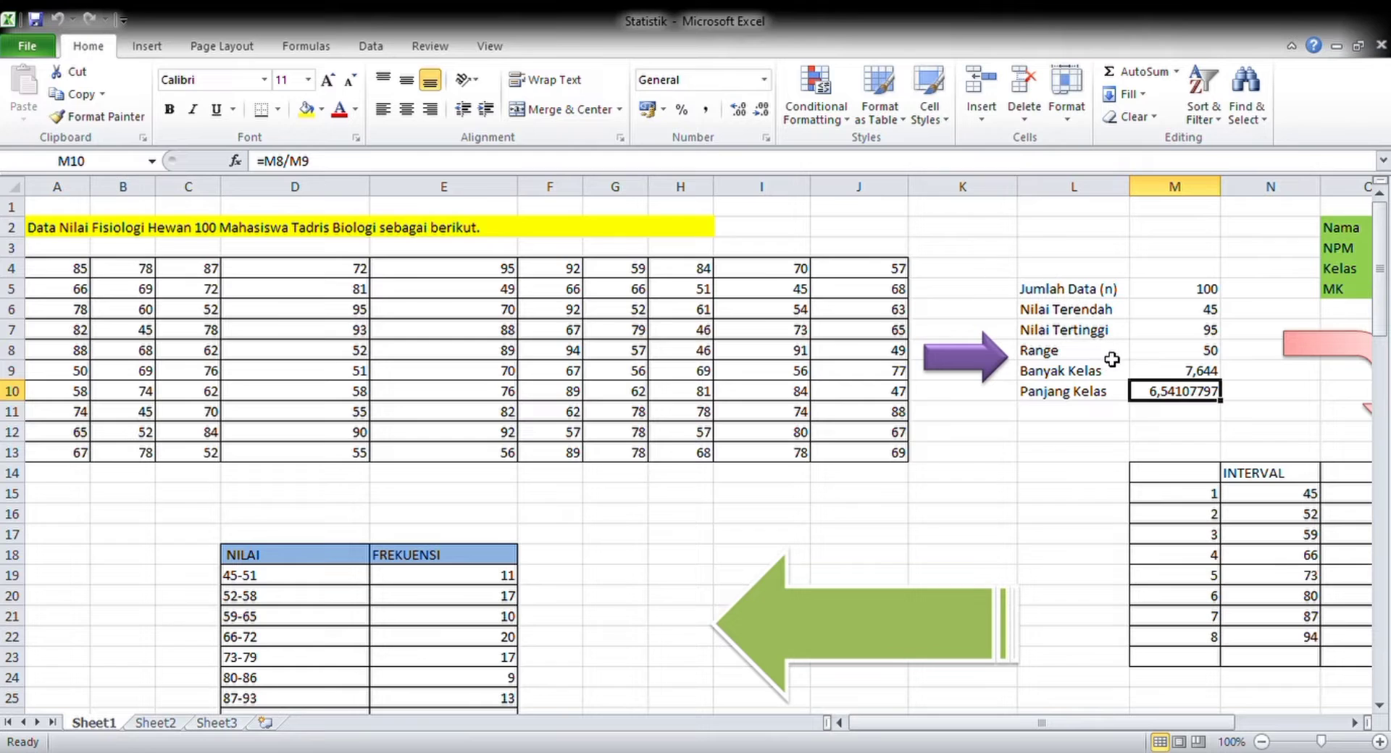
{"action": "left_click", "coordinate": [1155, 375]}
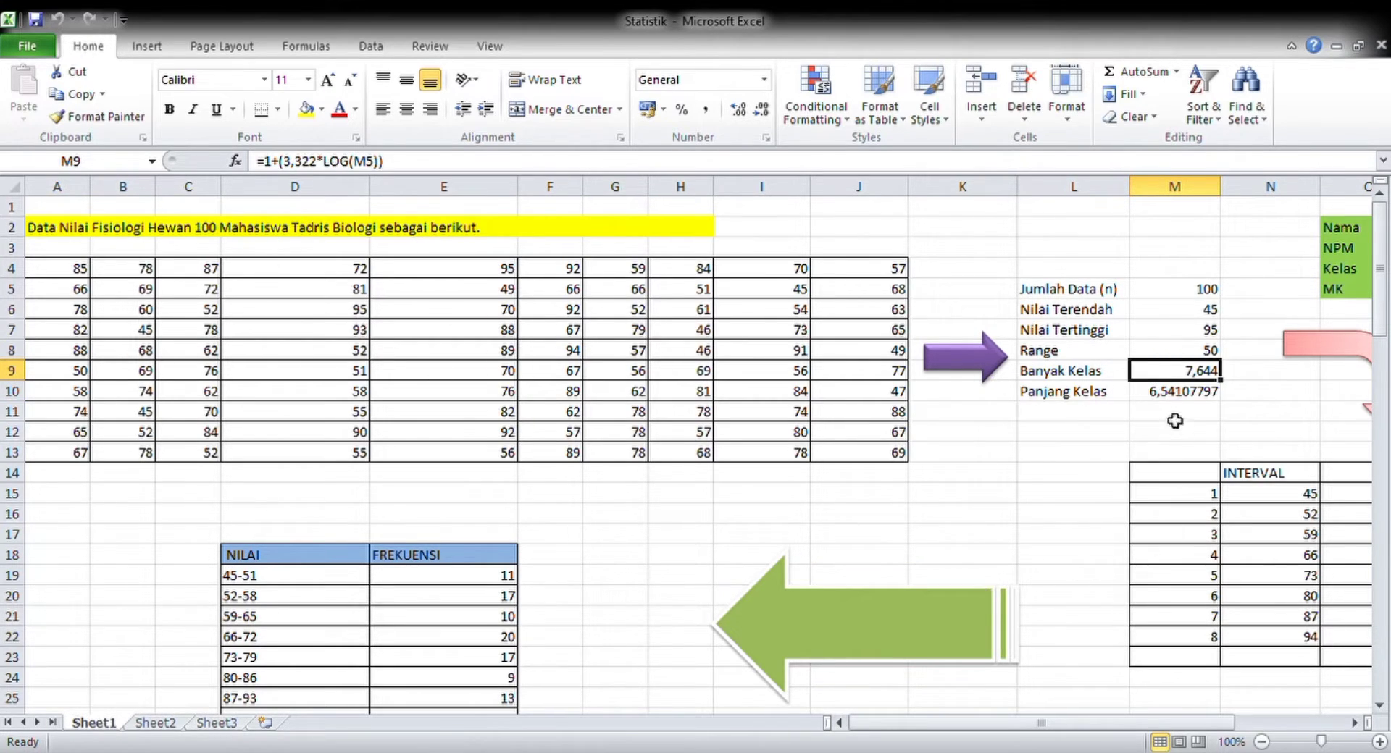
{"action": "left_click", "coordinate": [1174, 397]}
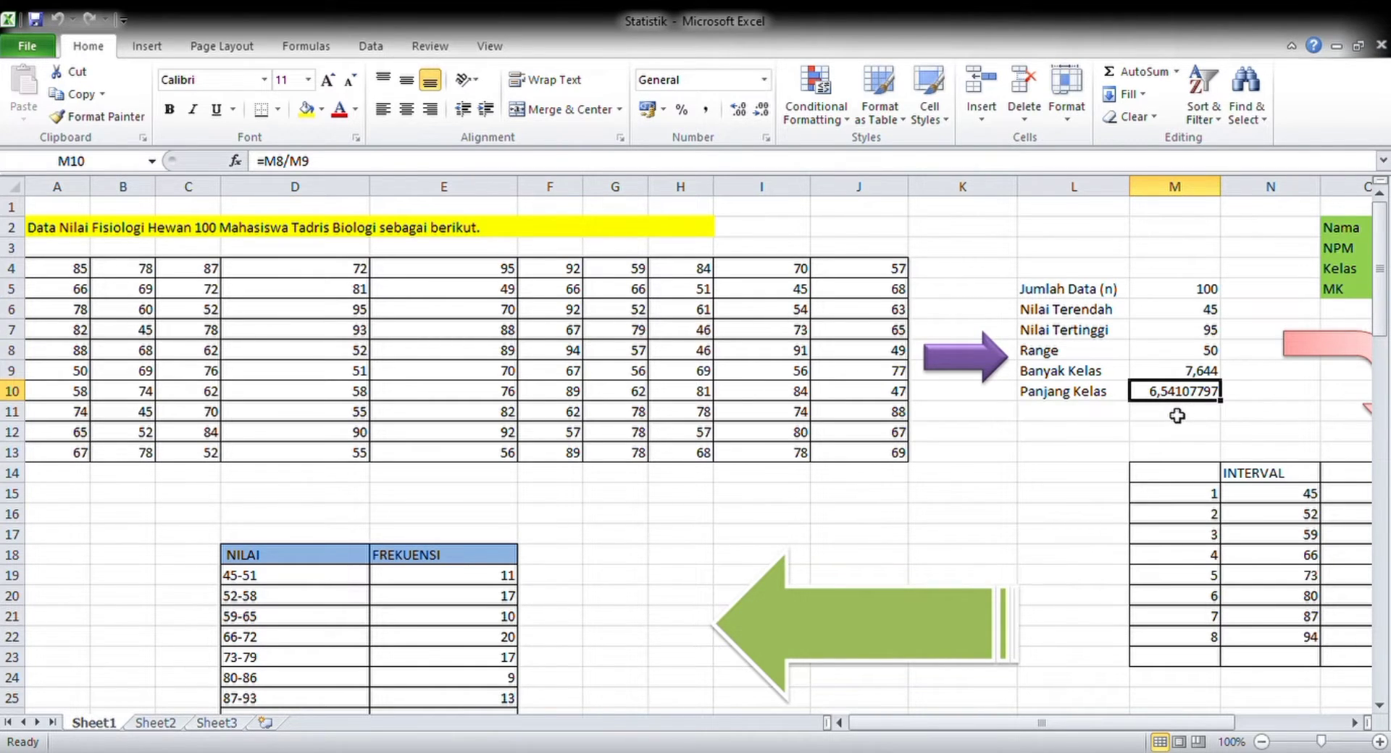
{"action": "left_click", "coordinate": [1245, 397]}
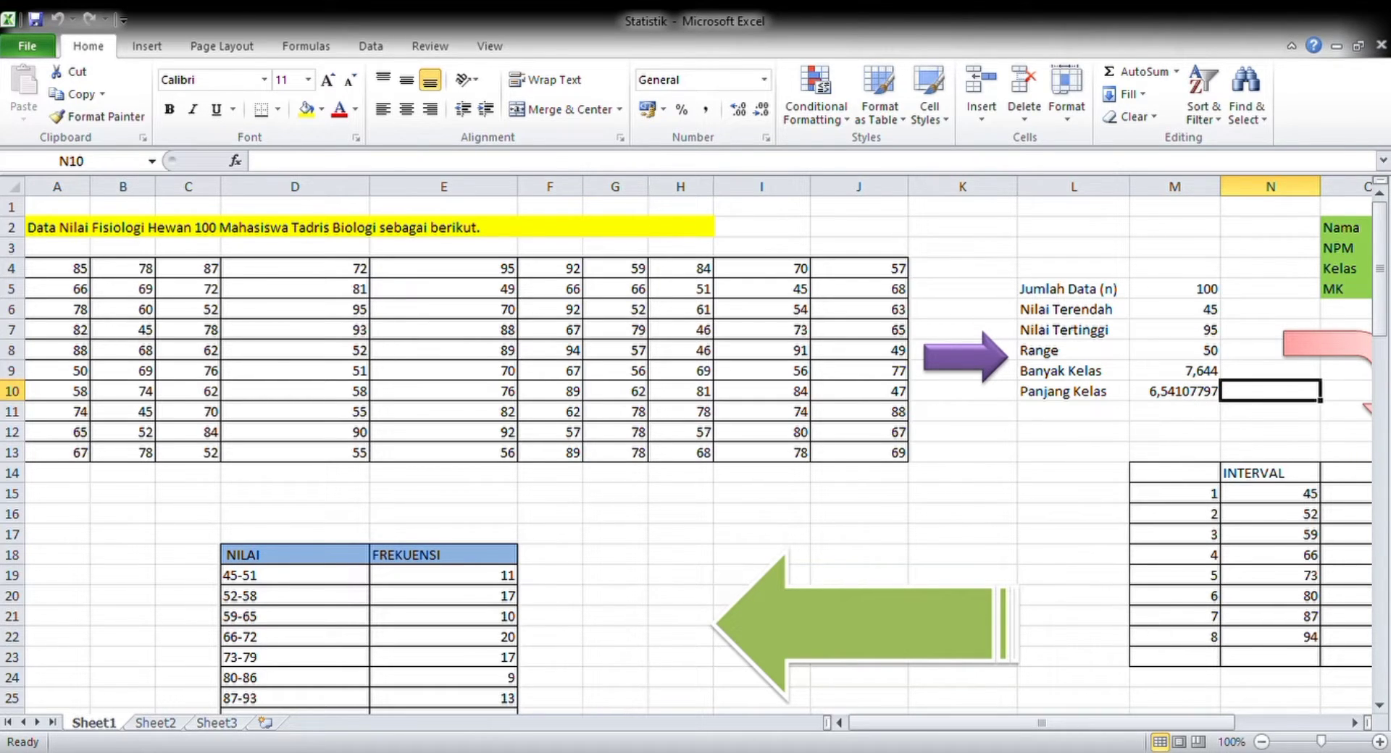
Step: Inspect how the interval table's class limits are built in cells N15, O15 and N16
{"action": "left_click_drag", "start_coordinate": [1101, 722], "coordinate": [1211, 718]}
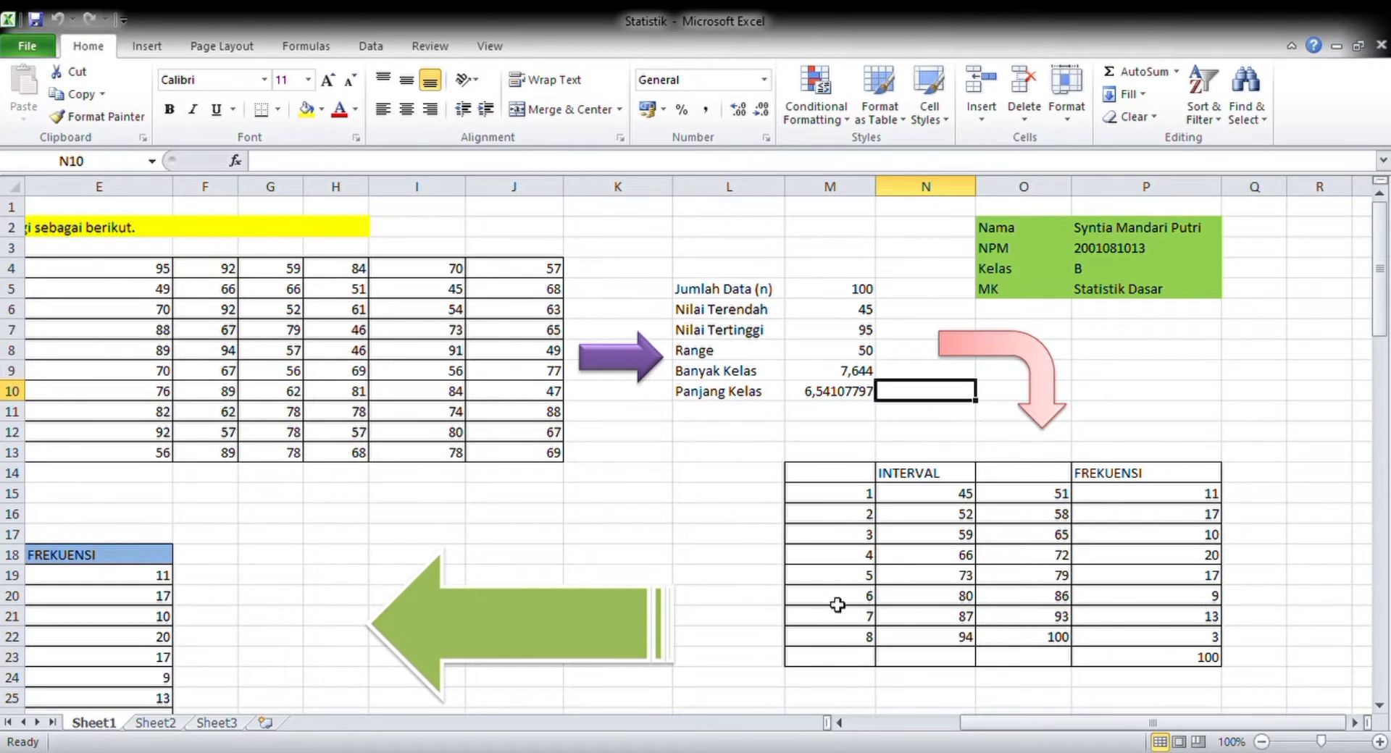
{"action": "left_click", "coordinate": [928, 505]}
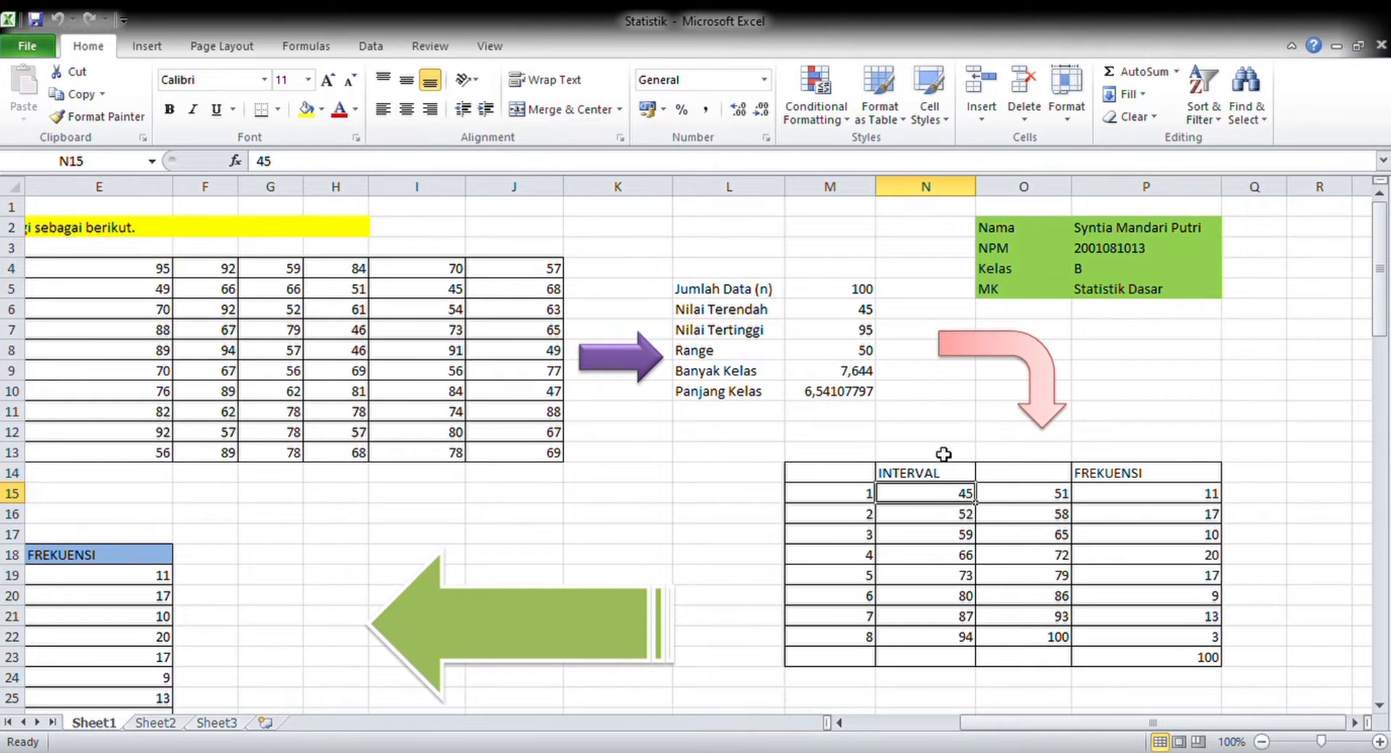
{"action": "left_click", "coordinate": [1021, 499]}
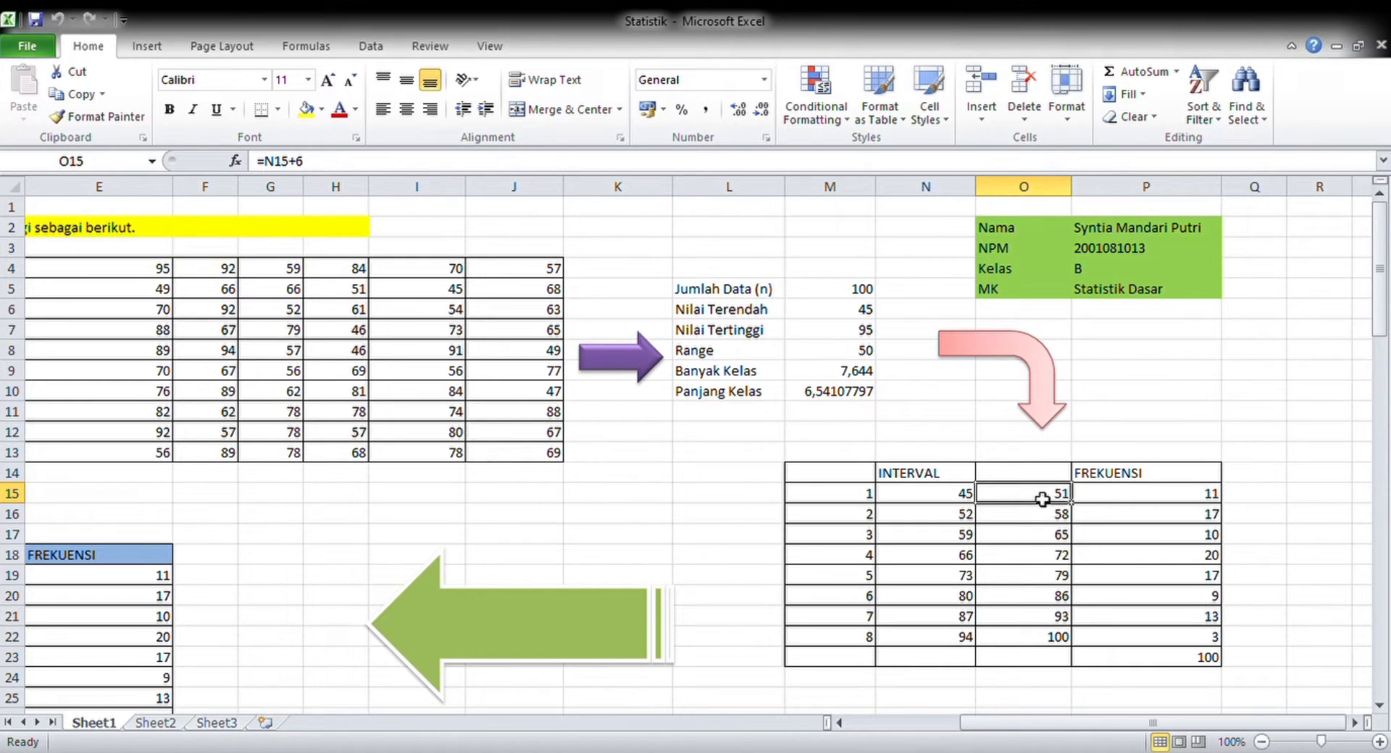
{"action": "left_click", "coordinate": [949, 521]}
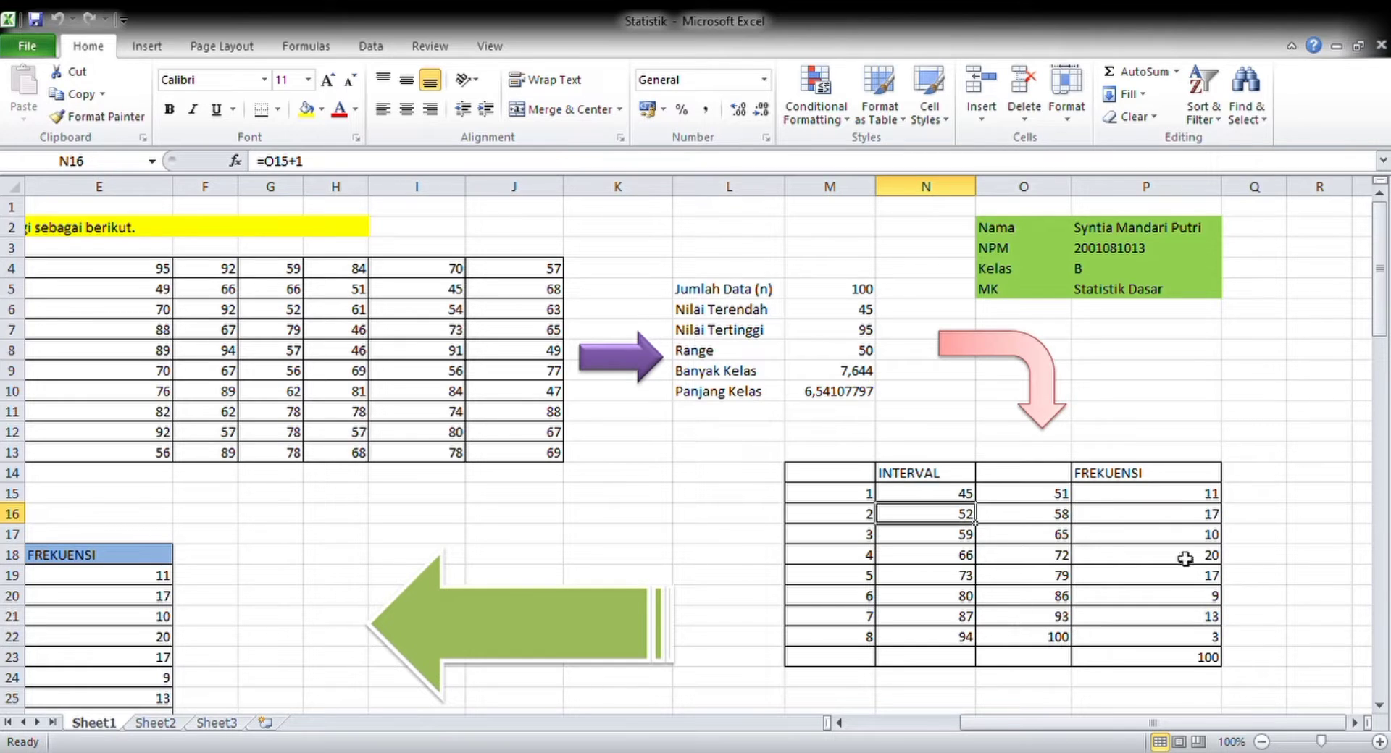
Step: Examine the FREKUENSI column's array formula in P15 and the upper class limits O15:O22 it uses
{"action": "left_click", "coordinate": [1142, 500]}
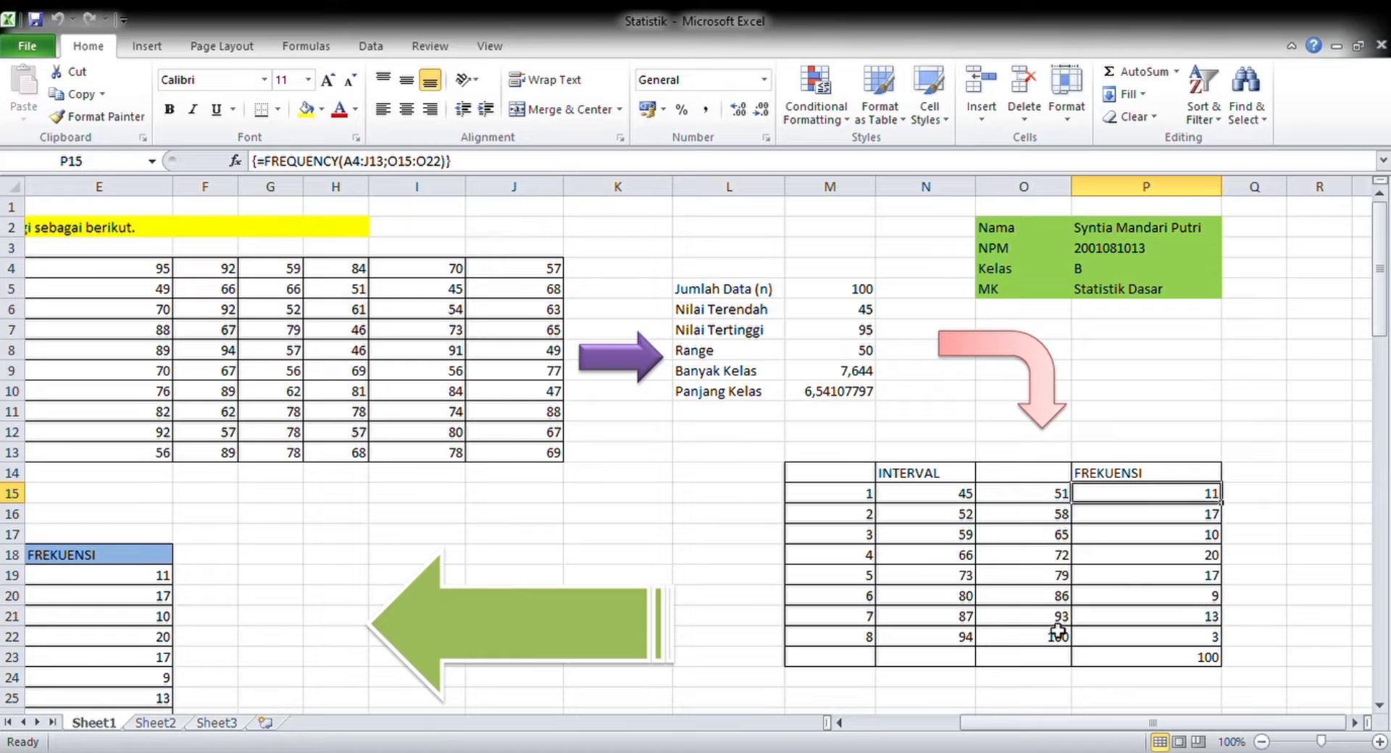
{"action": "left_click_drag", "start_coordinate": [1025, 497], "coordinate": [1042, 622]}
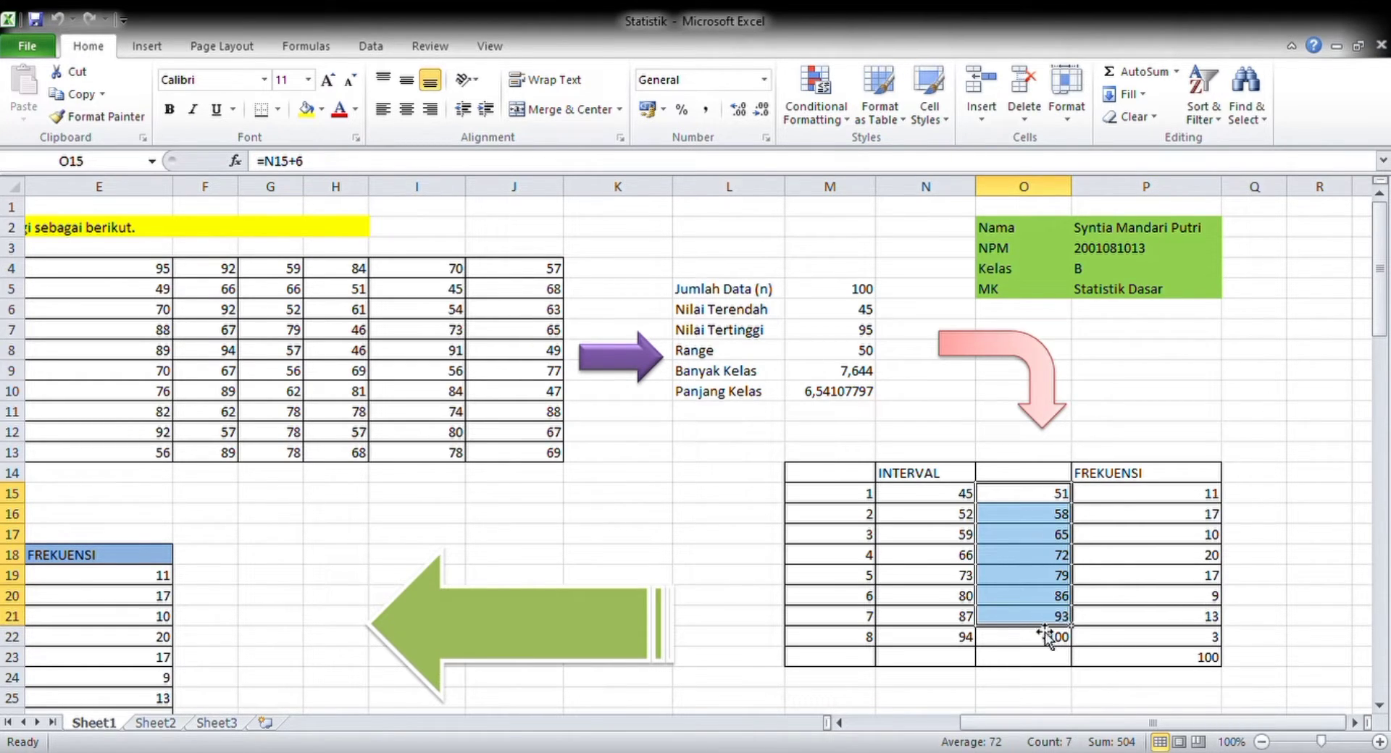
{"action": "left_click_drag", "start_coordinate": [1020, 495], "coordinate": [1034, 640]}
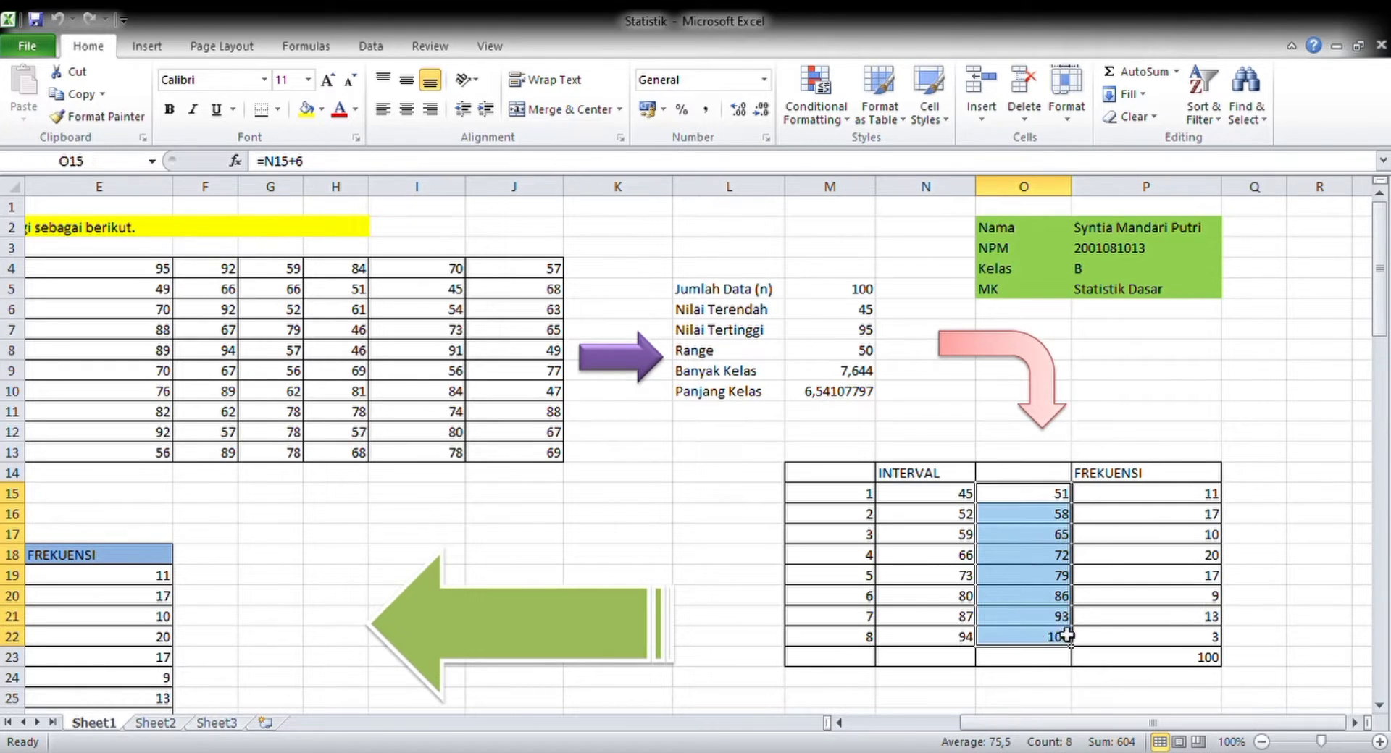
{"action": "left_click", "coordinate": [1170, 640]}
{"action": "left_click", "coordinate": [1157, 494]}
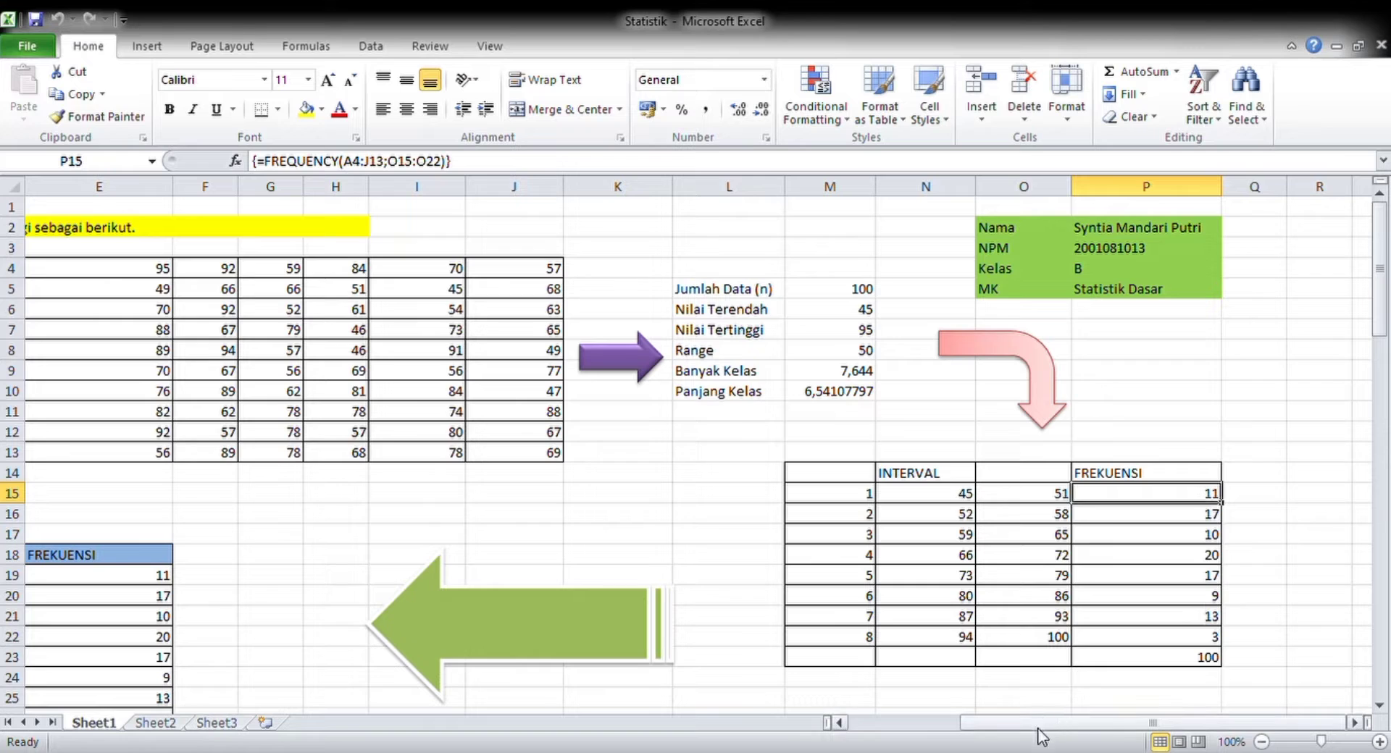
Step: Review the finished NILAI and FREKUENSI table in D18:E27, including the first class label in D19
{"action": "left_click_drag", "start_coordinate": [1038, 725], "coordinate": [926, 726]}
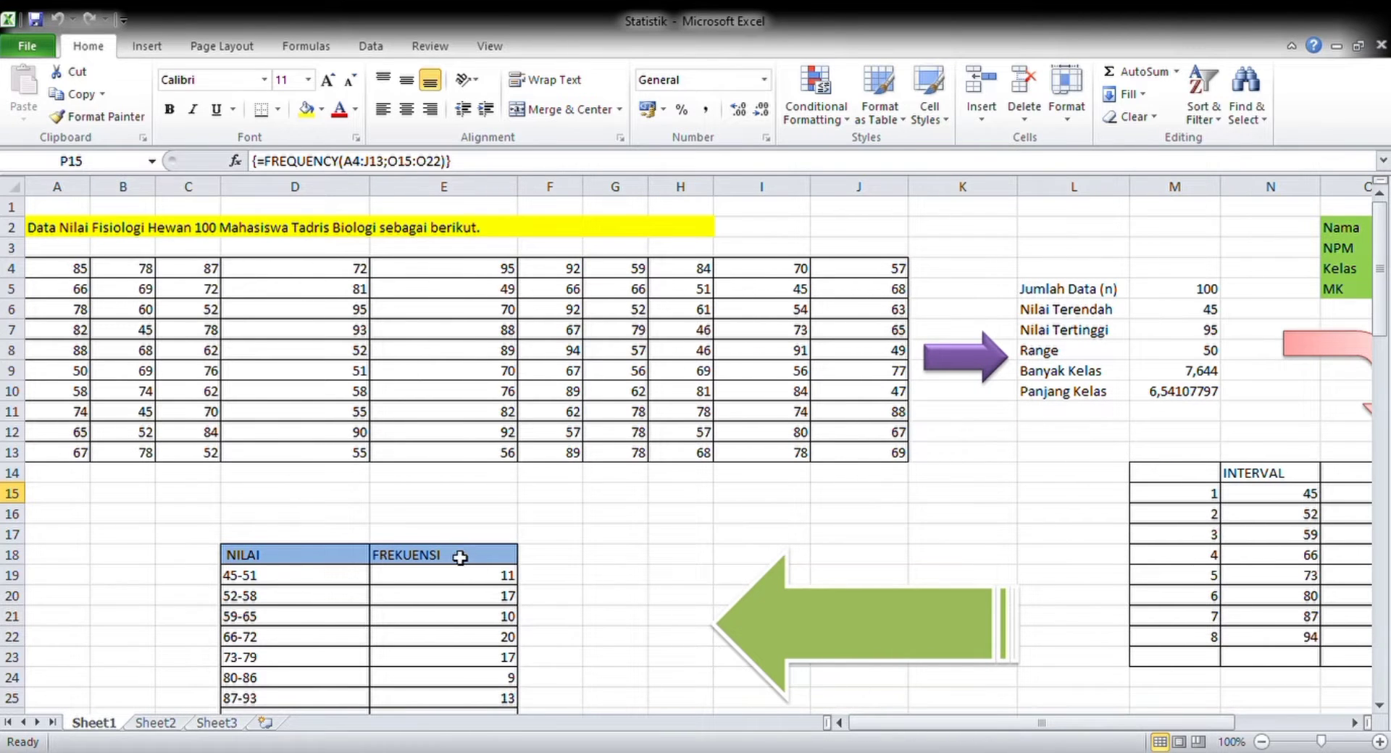
{"action": "scroll", "coordinate": [447, 552], "scroll_direction": "down", "scroll_amount": 2}
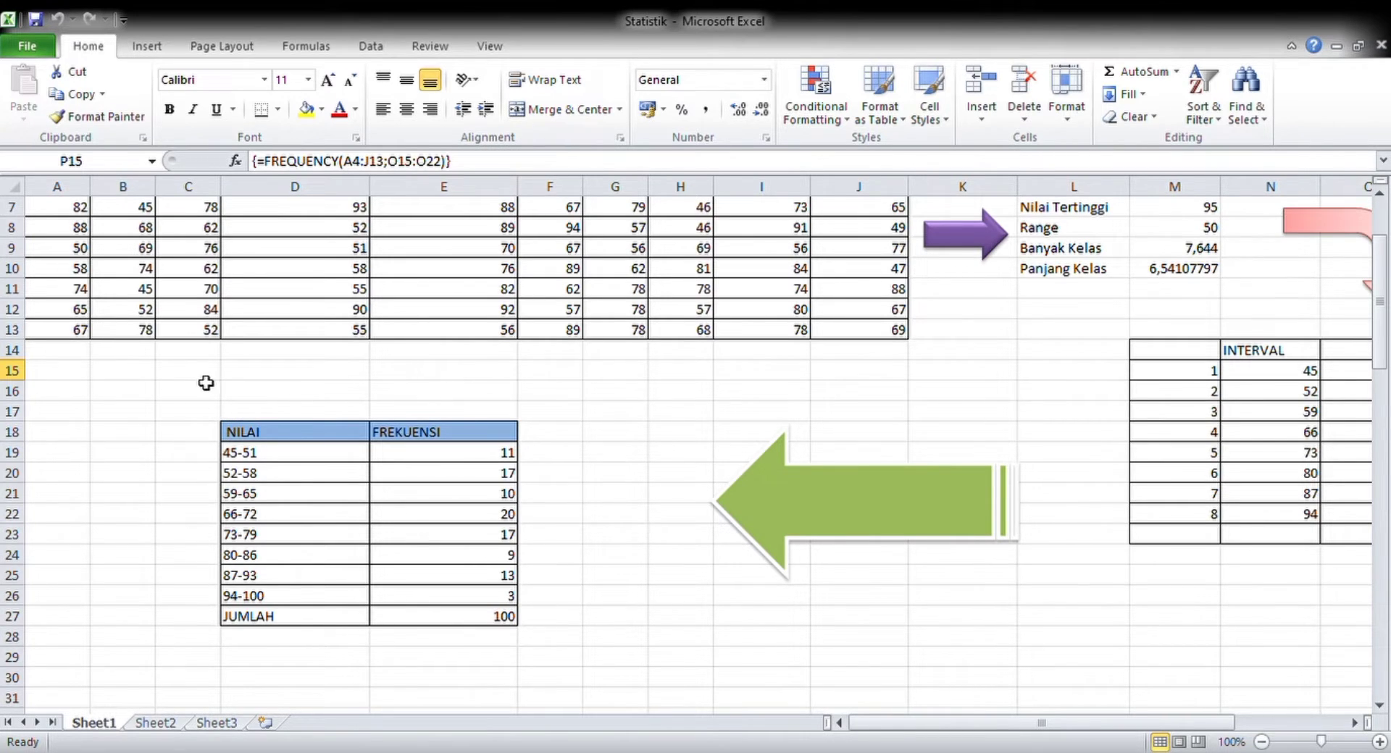
{"action": "left_click", "coordinate": [290, 460]}
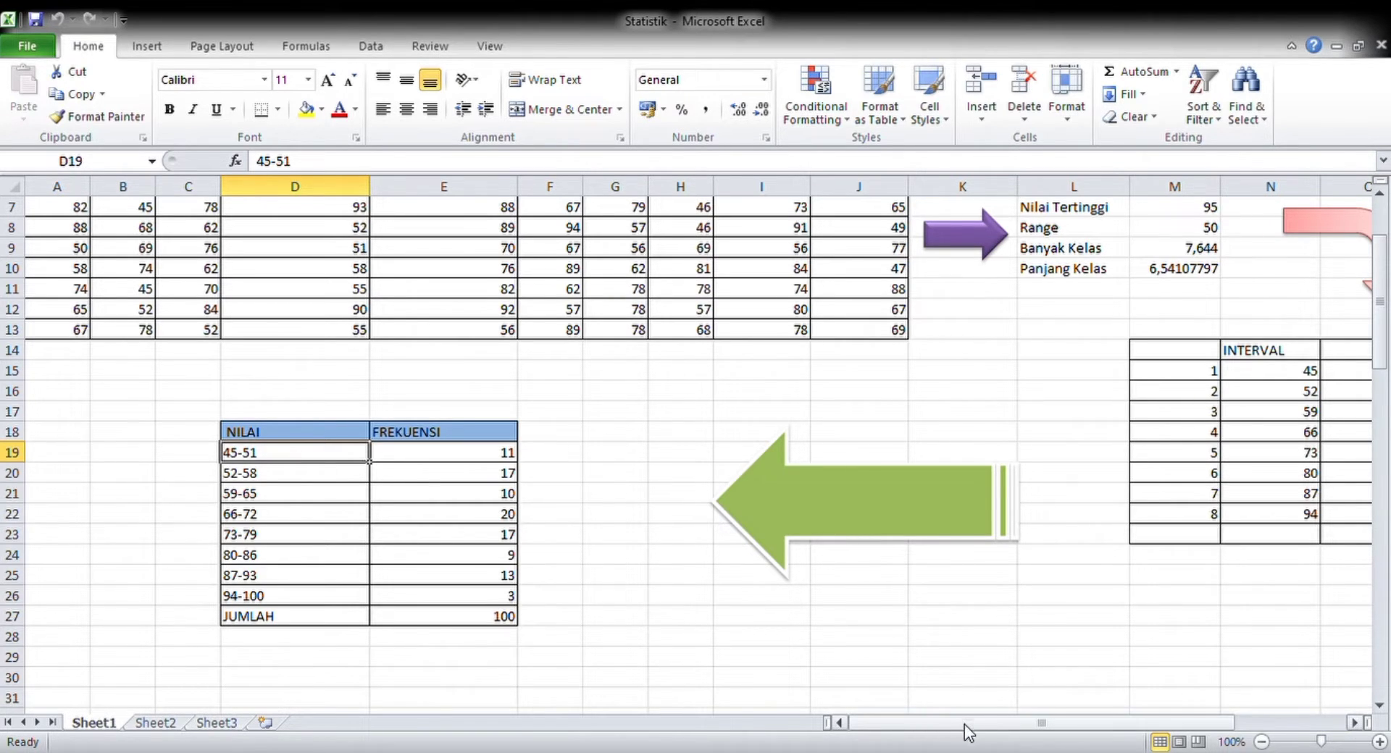
{"action": "left_click_drag", "start_coordinate": [965, 723], "coordinate": [902, 723]}
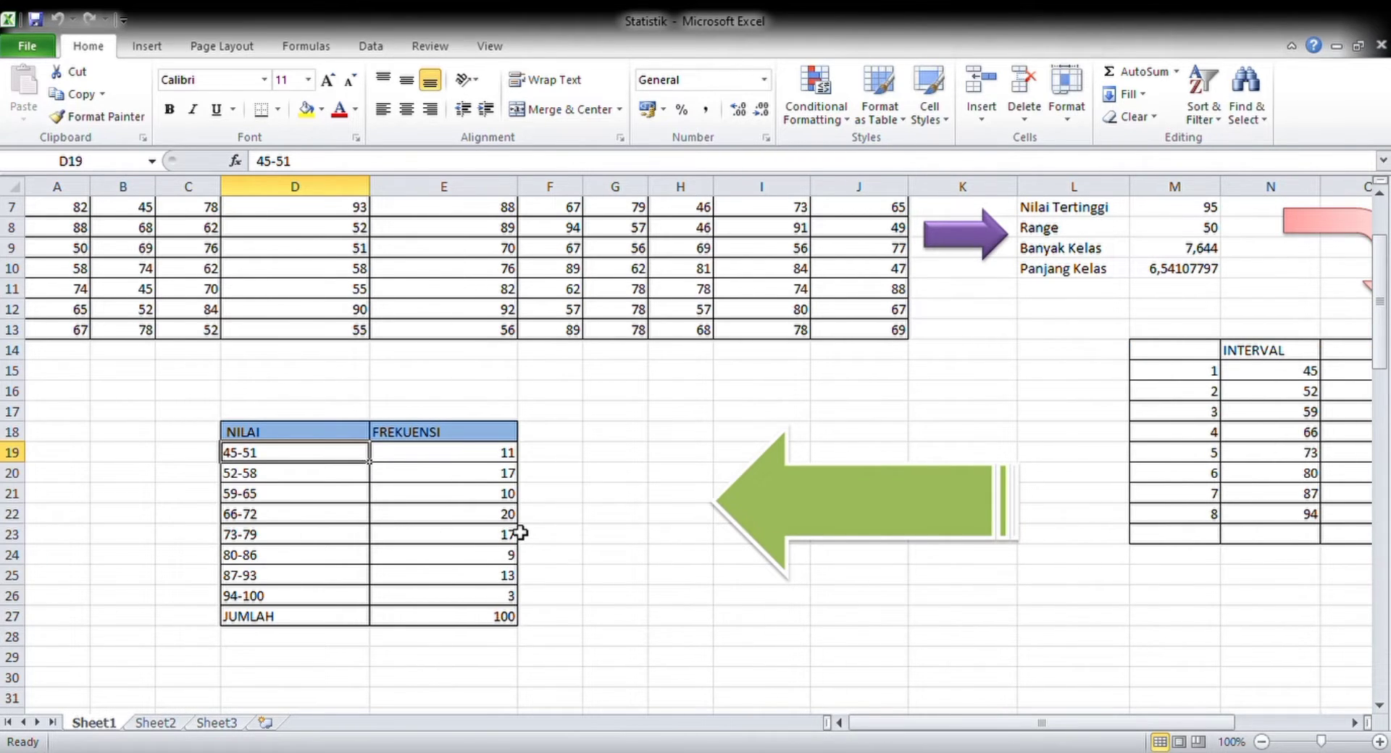
Step: Compare the frequency table with the column chart below it and show the available chart insertion options
{"action": "scroll", "coordinate": [520, 533], "scroll_direction": "down", "scroll_amount": 7}
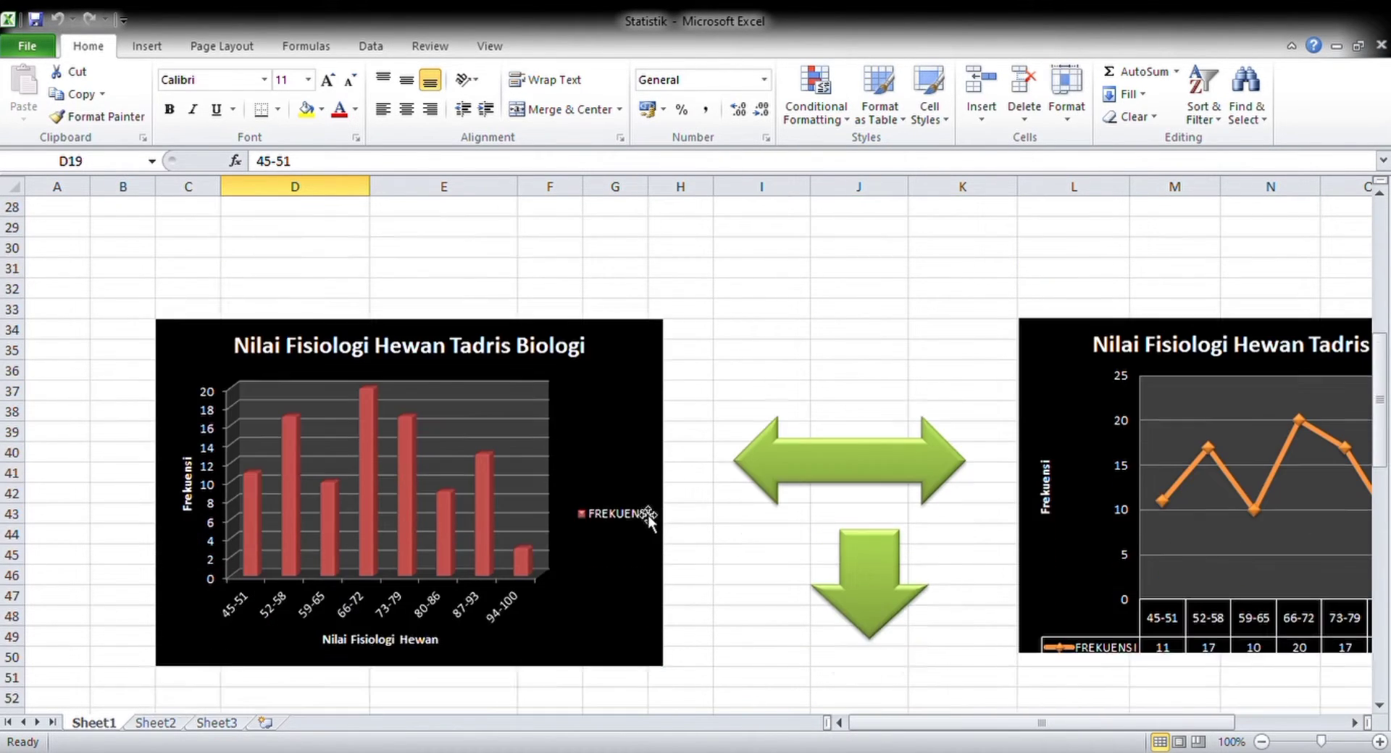
{"action": "scroll", "coordinate": [648, 516], "scroll_direction": "down", "scroll_amount": 1}
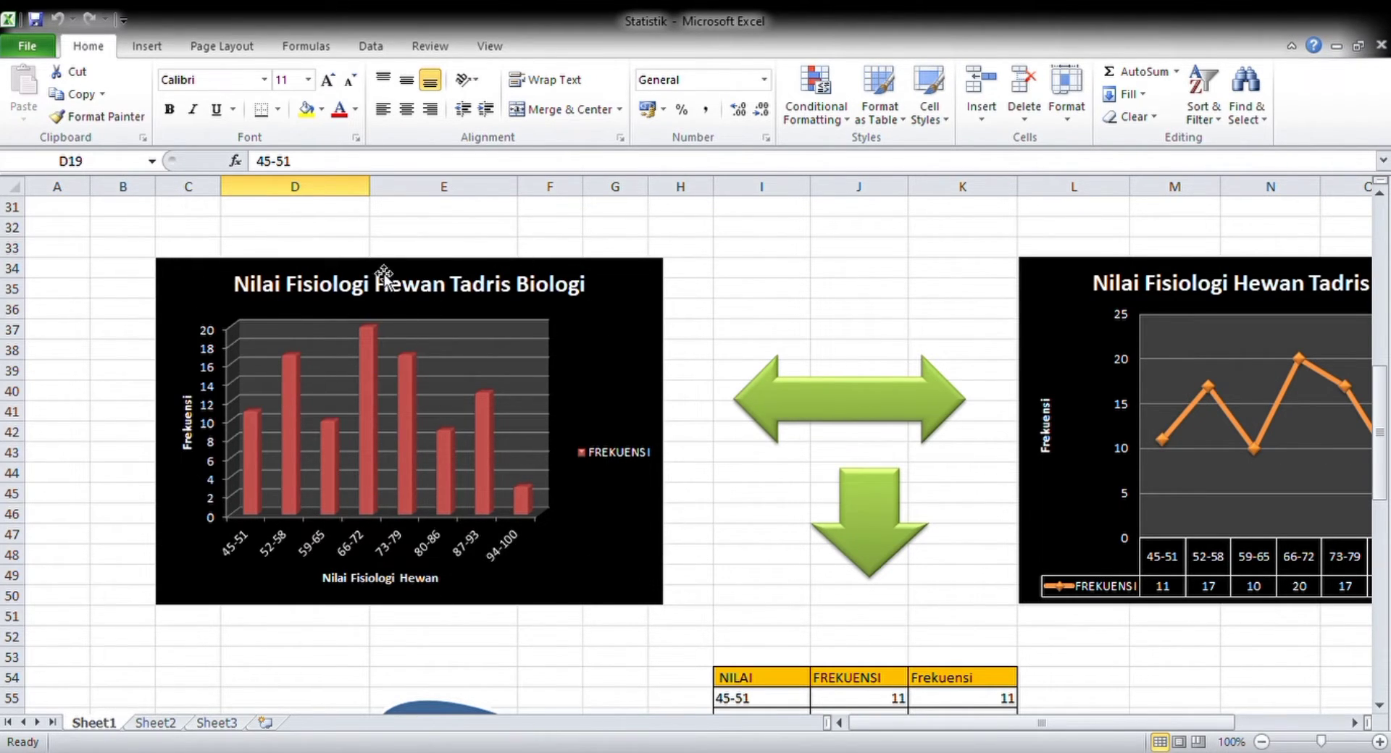
{"action": "scroll", "coordinate": [705, 515], "scroll_direction": "up", "scroll_amount": 7}
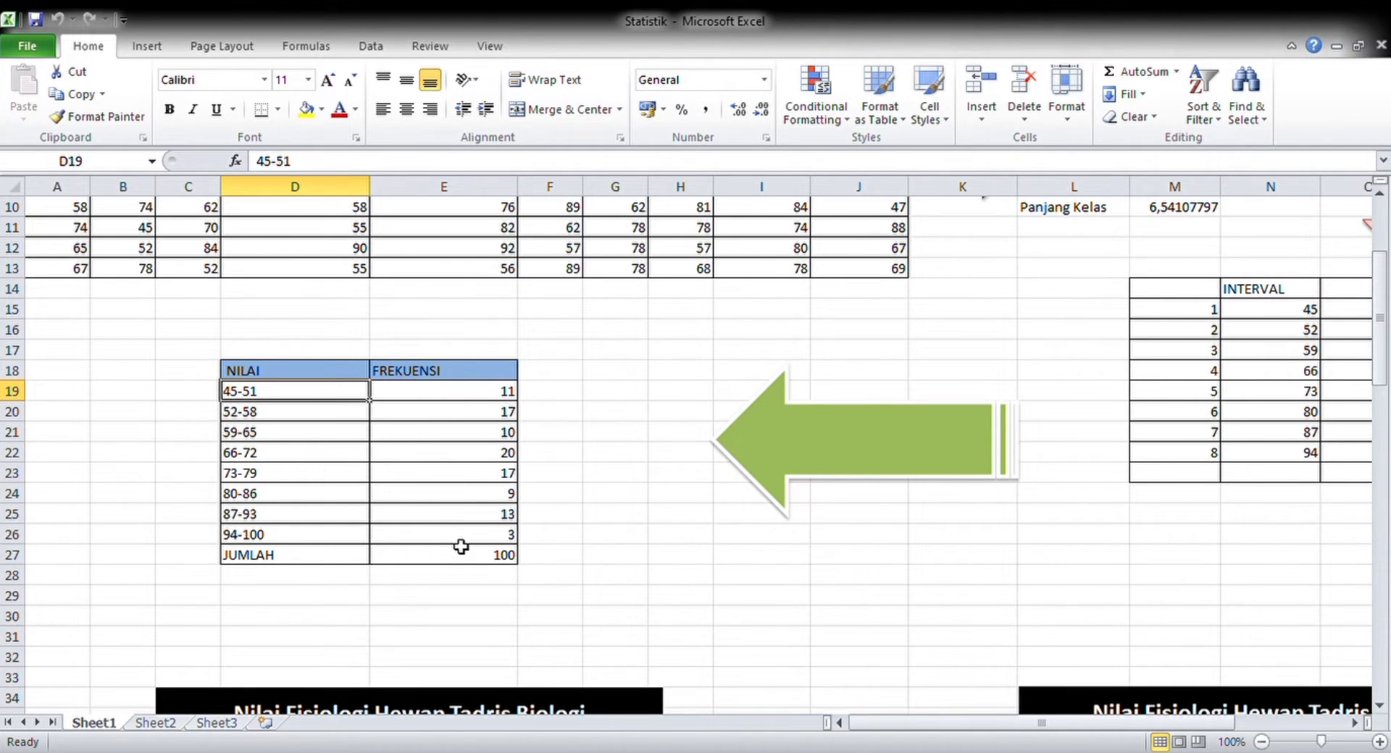
{"action": "scroll", "coordinate": [493, 544], "scroll_direction": "down", "scroll_amount": 5}
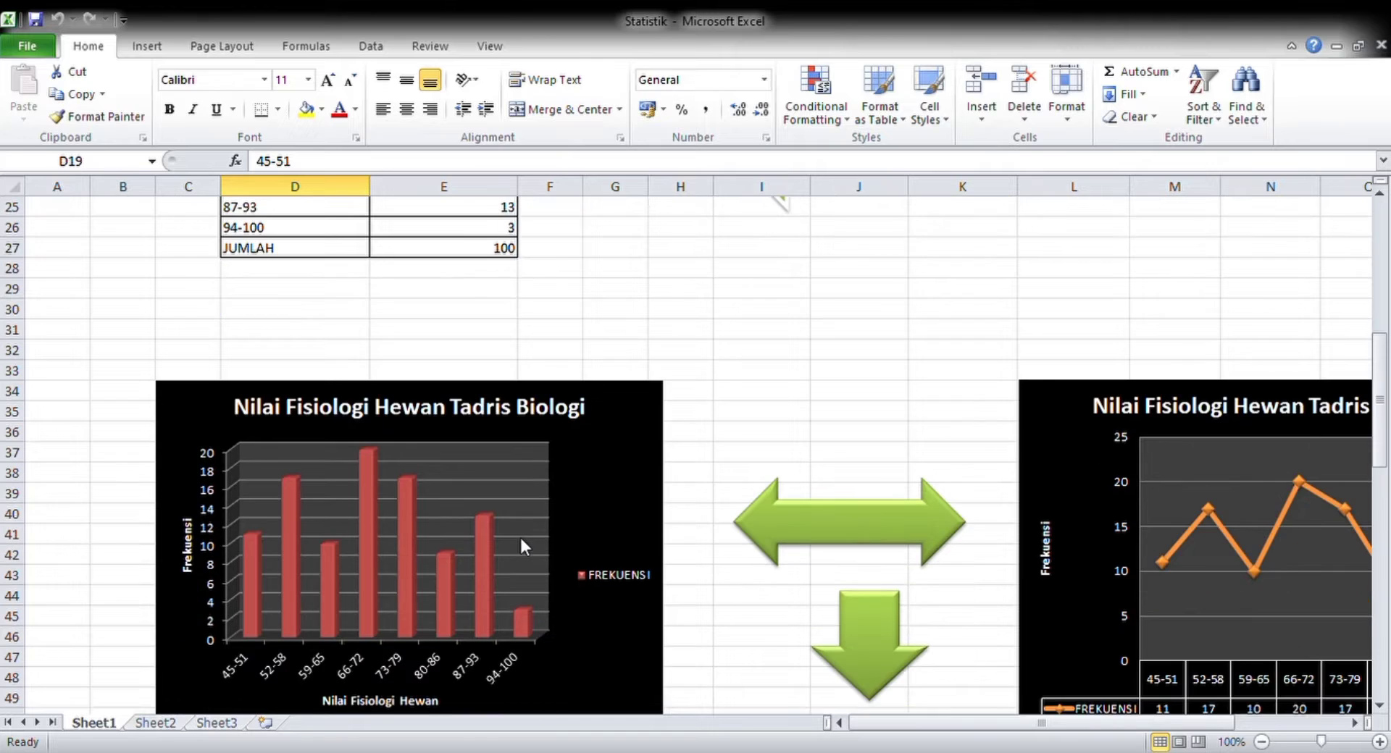
{"action": "scroll", "coordinate": [521, 538], "scroll_direction": "down", "scroll_amount": 1}
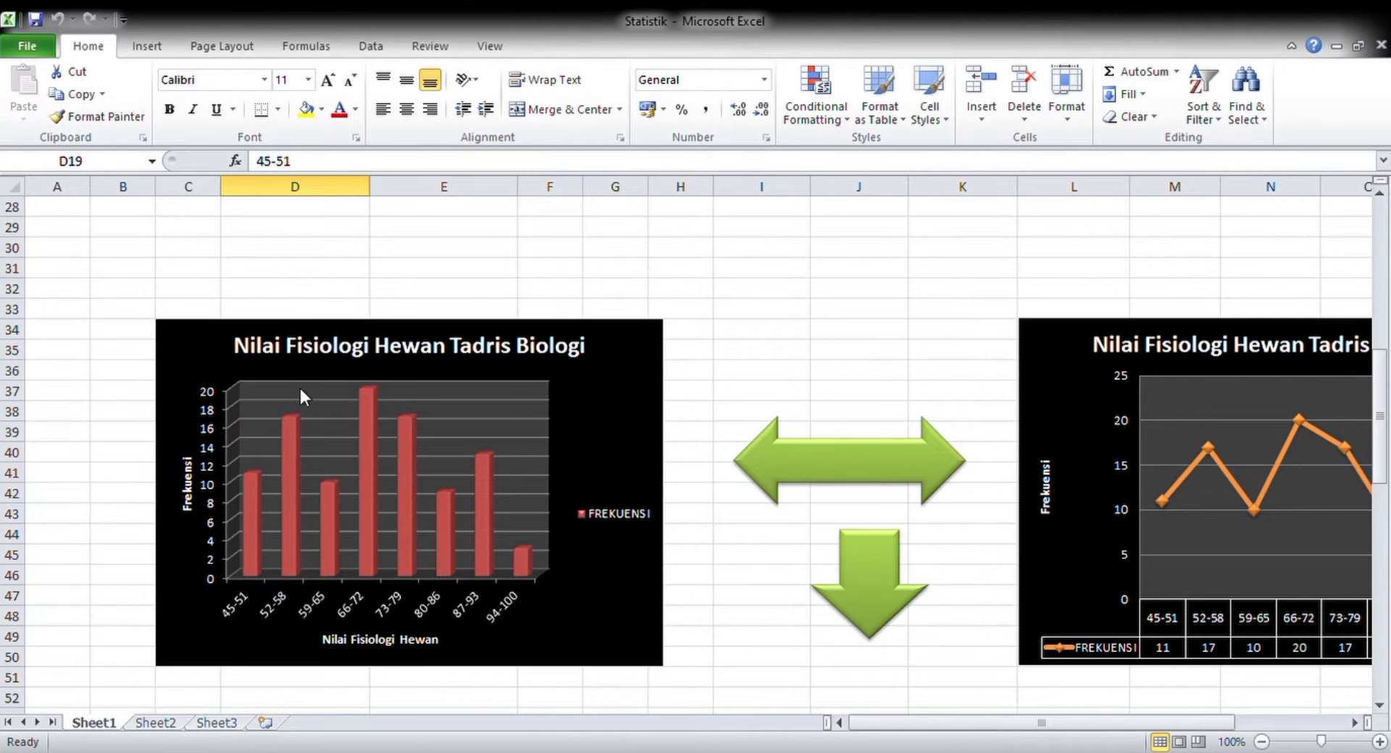
{"action": "left_click", "coordinate": [145, 45]}
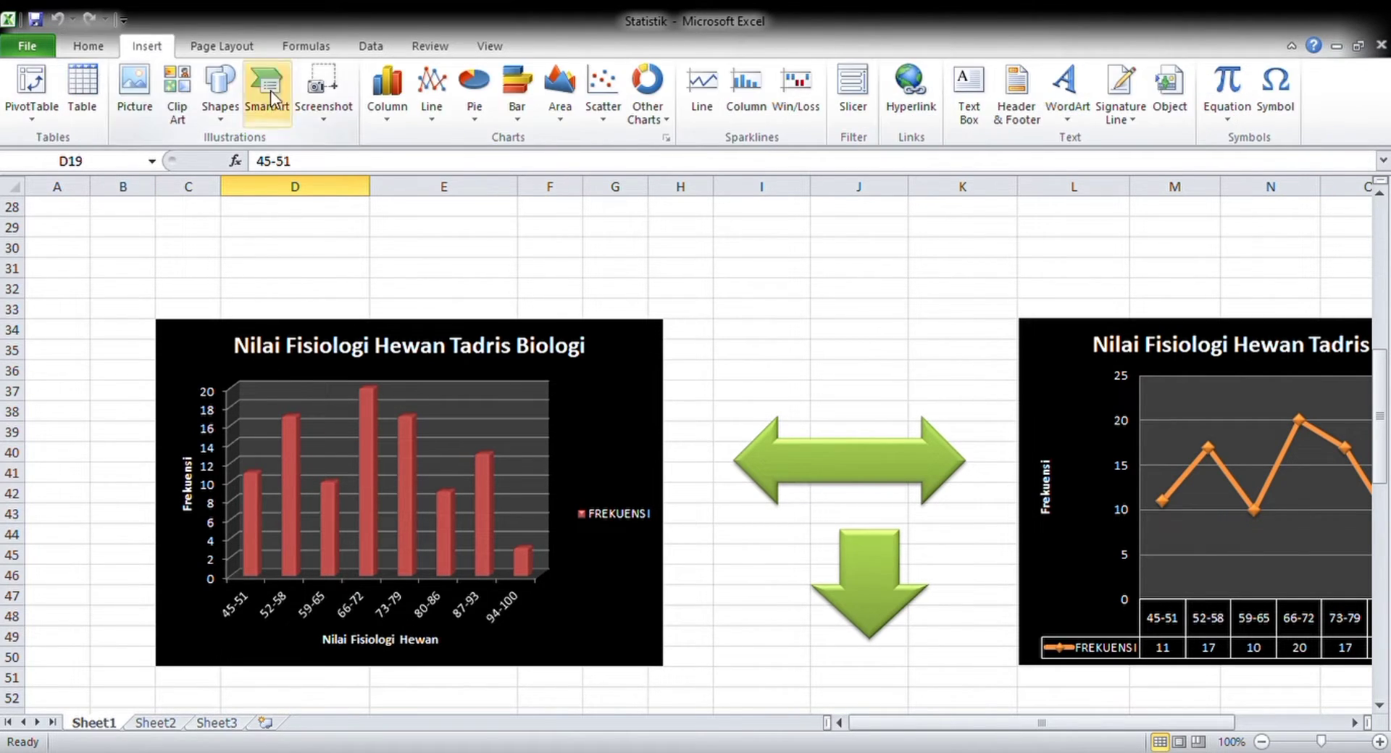